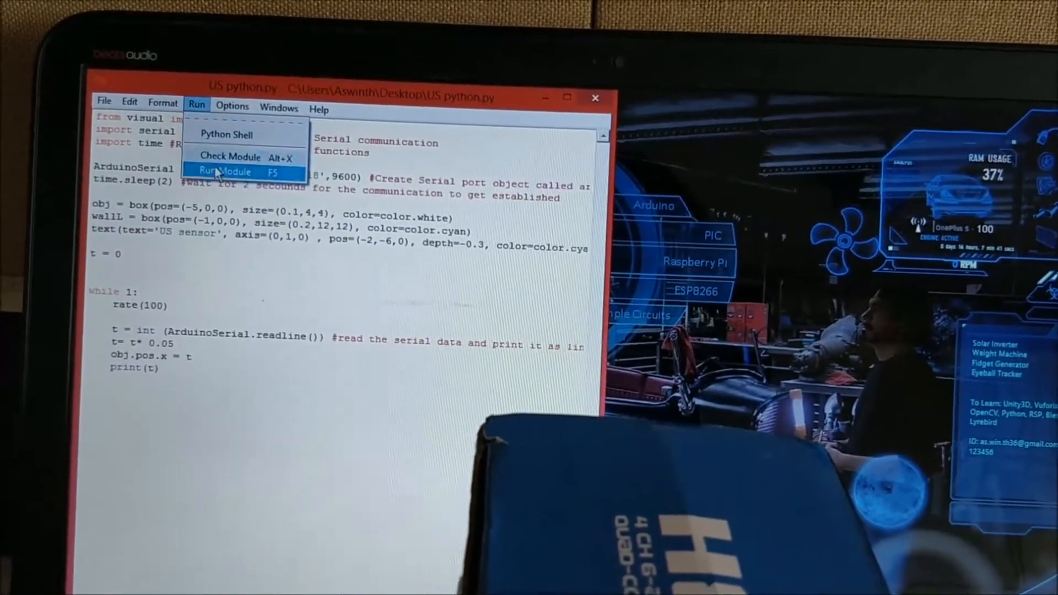
Run 'US python.py' and place the restarted shell to the right of the editor
{"action": "left_click", "coordinate": [217, 172]}
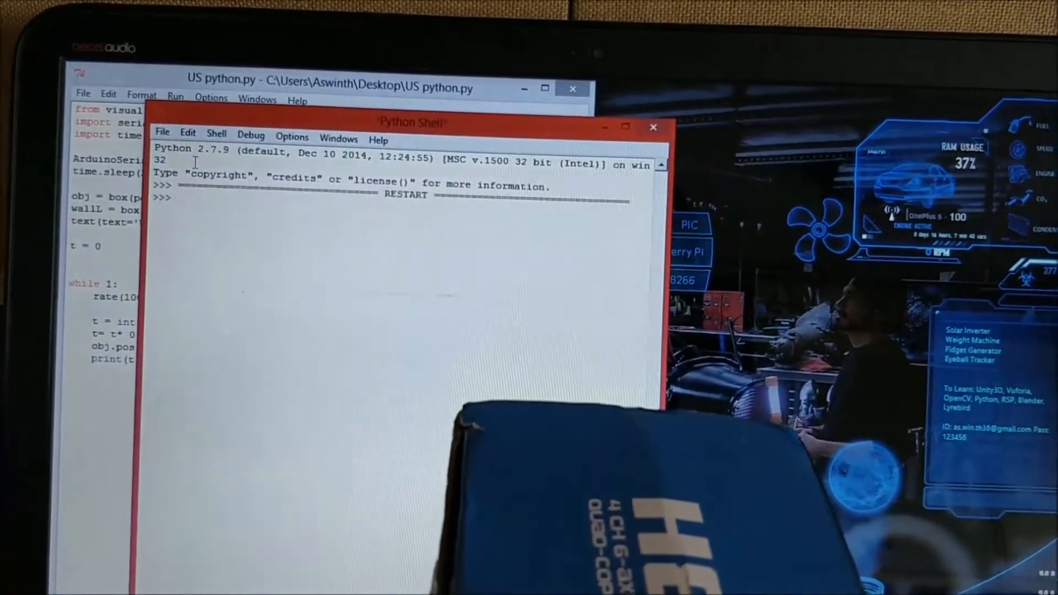
{"action": "mouse_move", "coordinate": [329, 123]}
{"action": "left_mouse_down"}
{"action": "mouse_move", "coordinate": [463, 136]}
{"action": "mouse_move", "coordinate": [801, 119]}
{"action": "mouse_move", "coordinate": [790, 120]}
{"action": "left_mouse_up"}
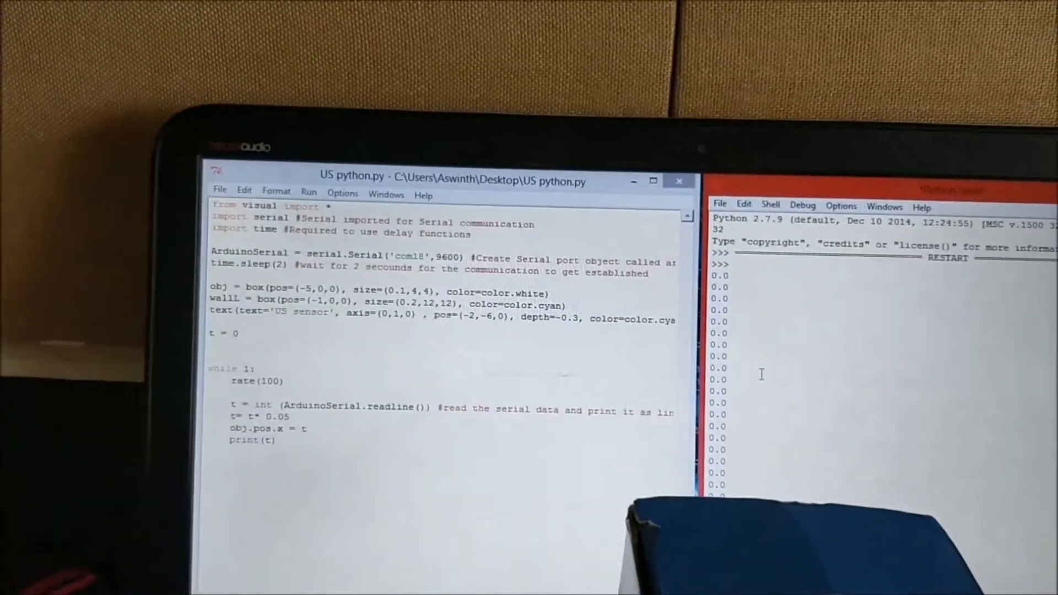
Switch to the VPython scene and move it into view over the shell
{"action": "key", "text": "alt+Tab"}
{"action": "key", "text": "alt+Tab"}
{"action": "key", "text": "alt+Tab"}
{"action": "key", "text": "alt+Tab"}
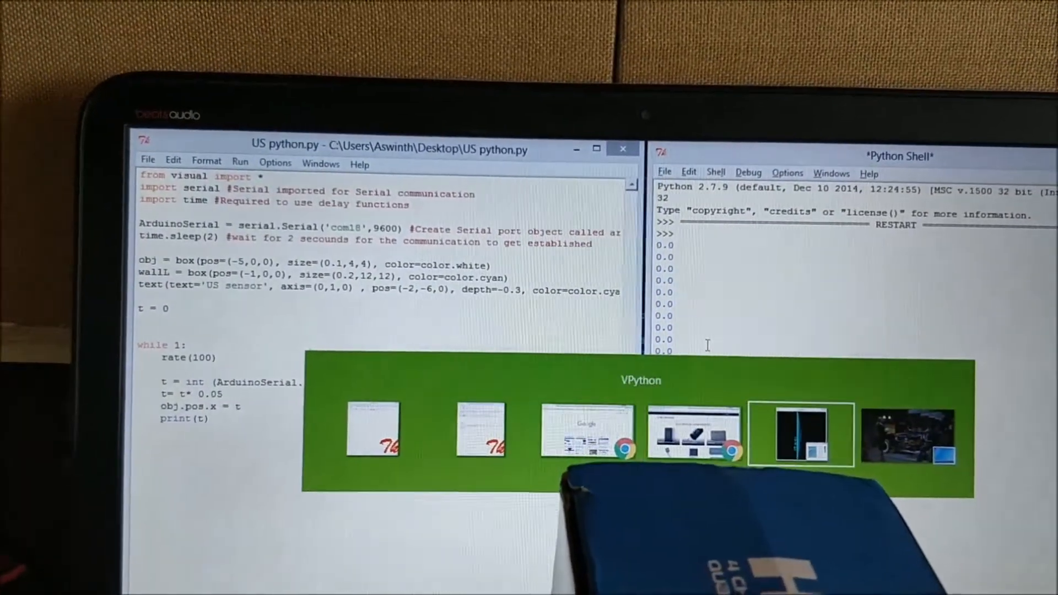
{"action": "key", "text": "alt+Tab"}
{"action": "key", "text": "alt+Tab"}
{"action": "key", "text": "alt+Tab"}
{"action": "key", "text": "alt+Tab"}
{"action": "key", "text": "alt+Tab"}
{"action": "key", "text": "alt+Tab"}
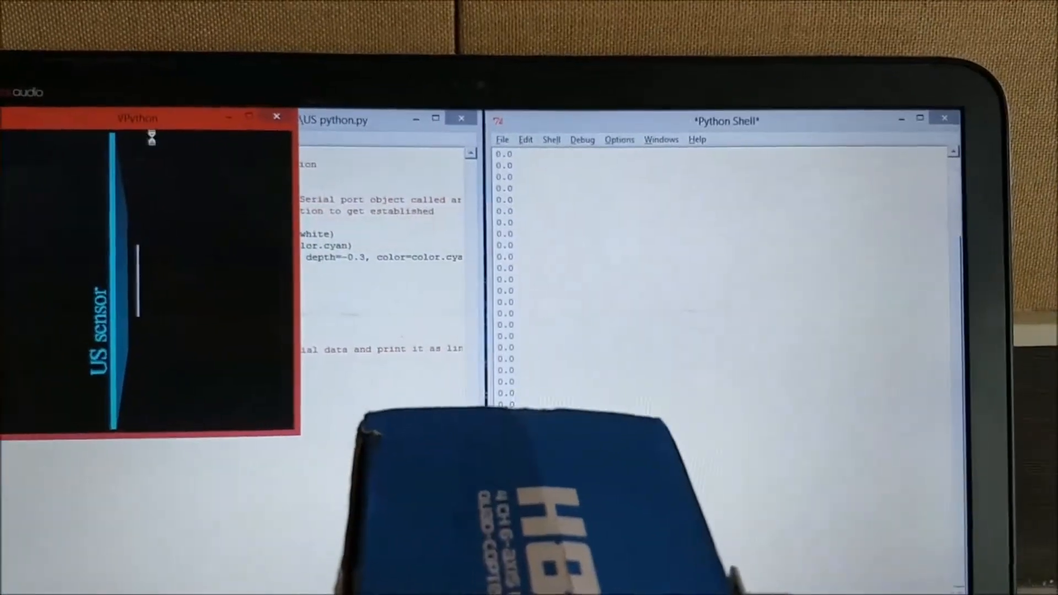
{"action": "left_click_drag", "start_coordinate": [244, 115], "coordinate": [628, 163]}
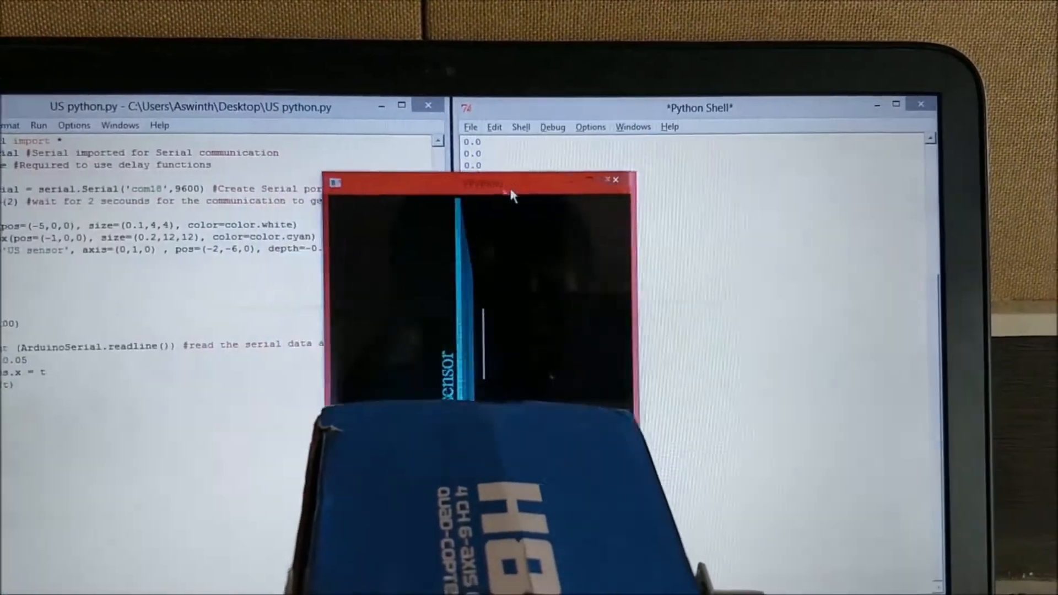